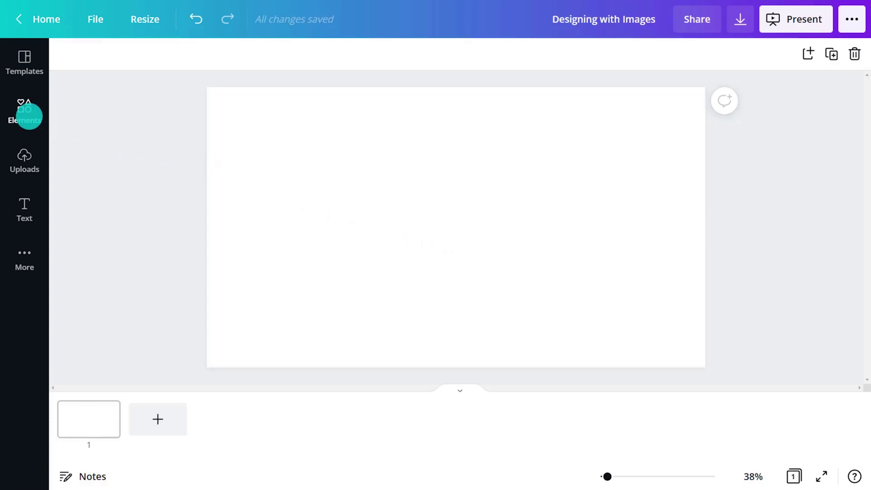
Step: Search the element library for 'nature' and narrow the results to Photos
click(29, 116)
click(179, 59)
text(nature)
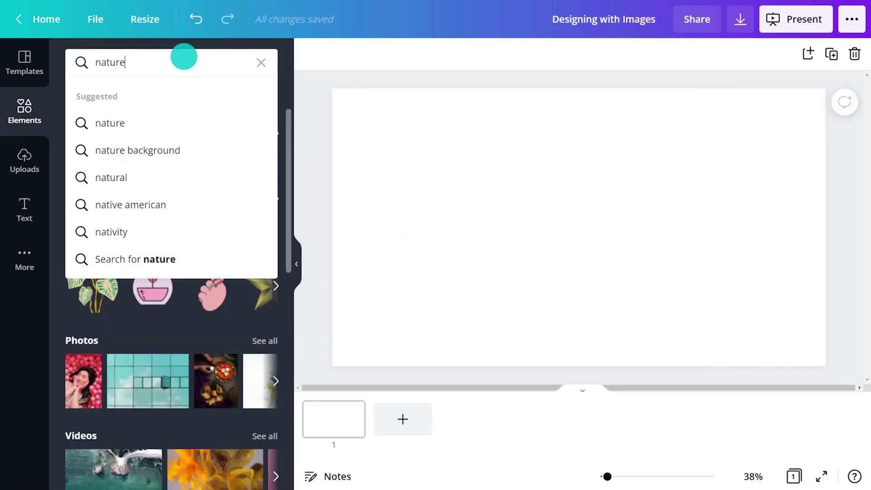
key(Return)
click(263, 62)
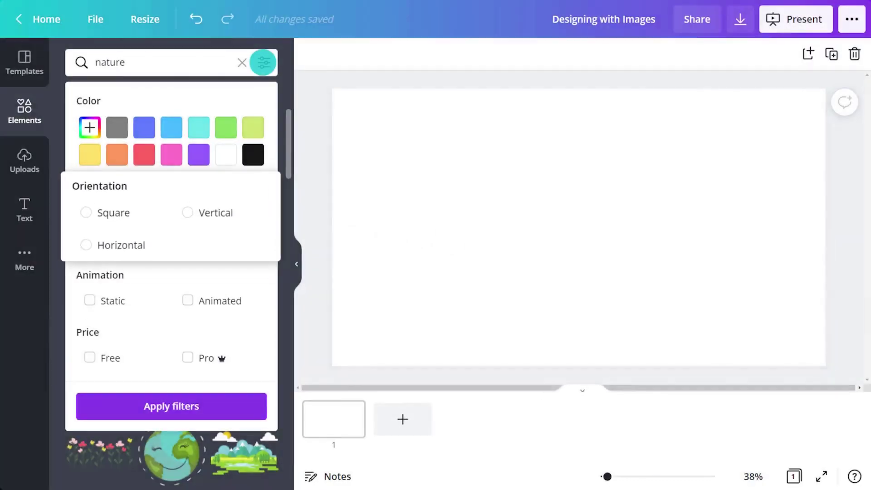
click(263, 62)
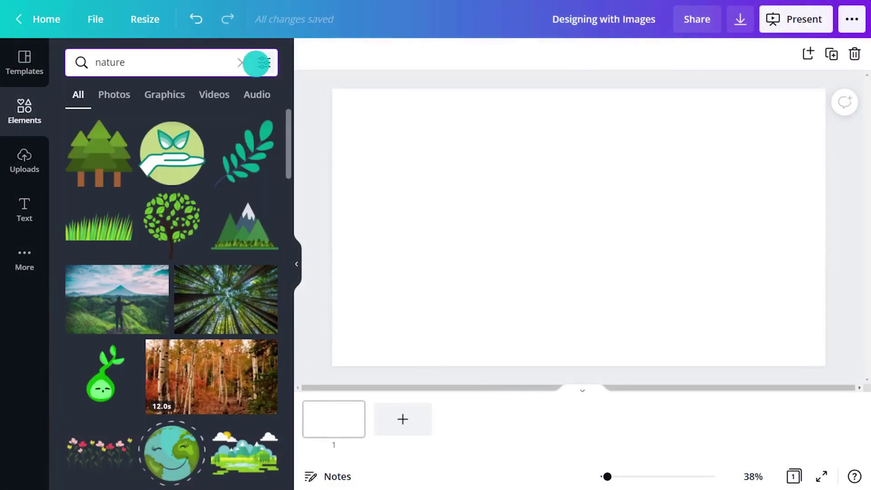
click(118, 94)
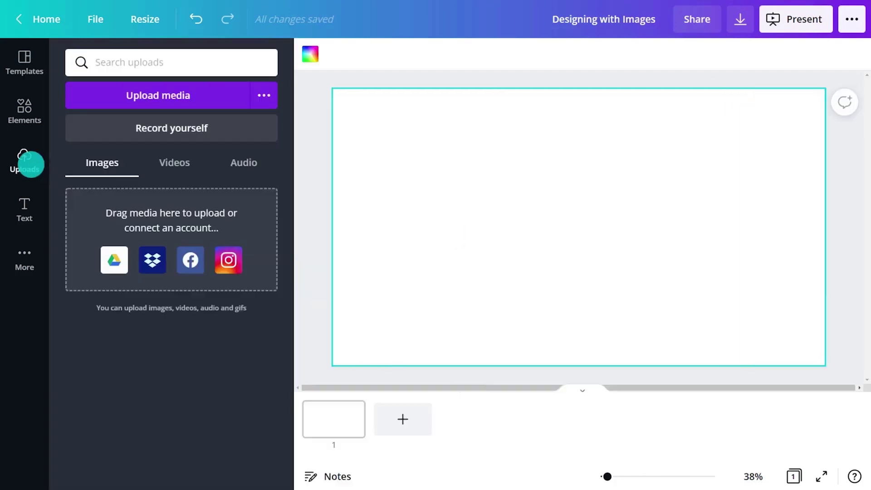
Step: Upload the beach selfie image from the computer and place it on the page
click(166, 96)
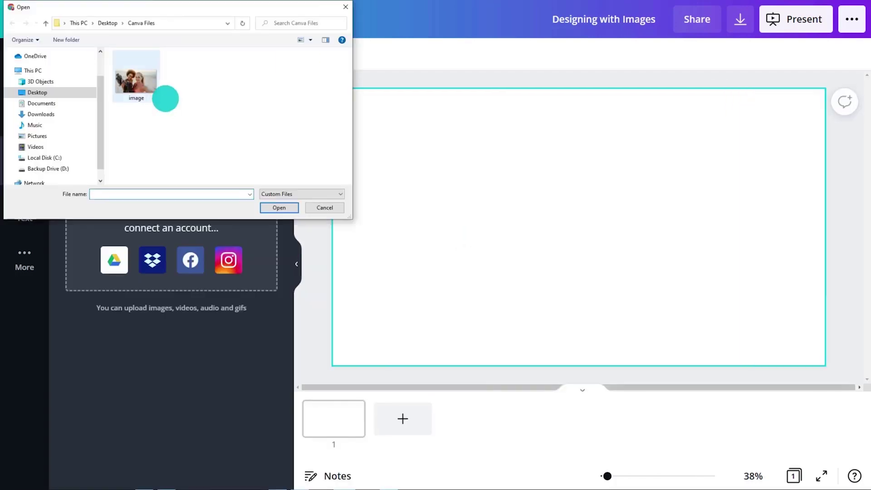
click(144, 83)
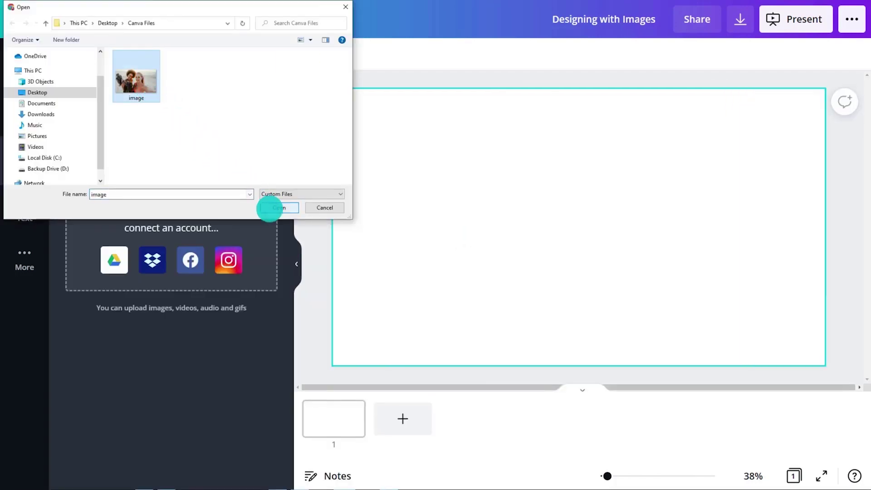
click(271, 208)
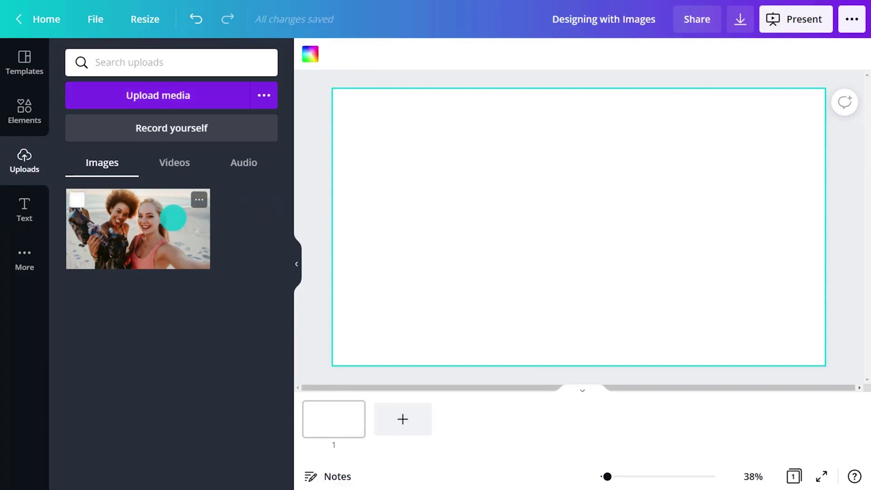
click(138, 221)
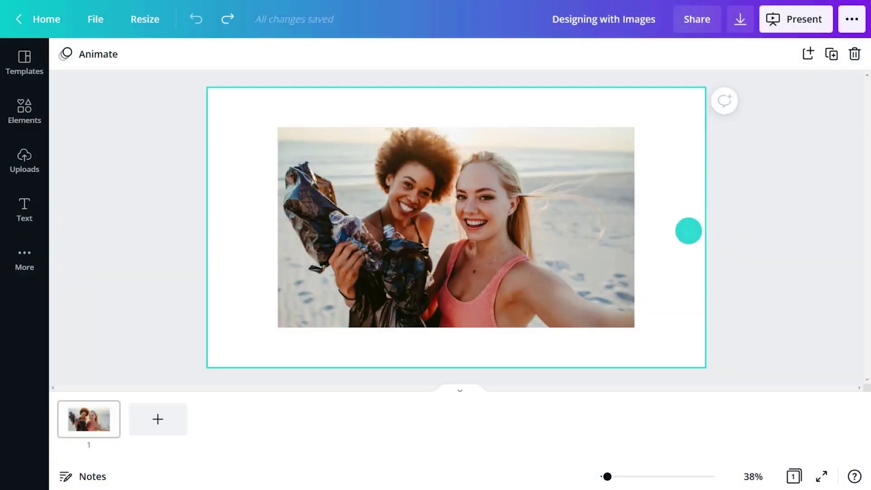
Step: Resize the design to Instagram Post and drag the photo's top-left corner outward
click(146, 19)
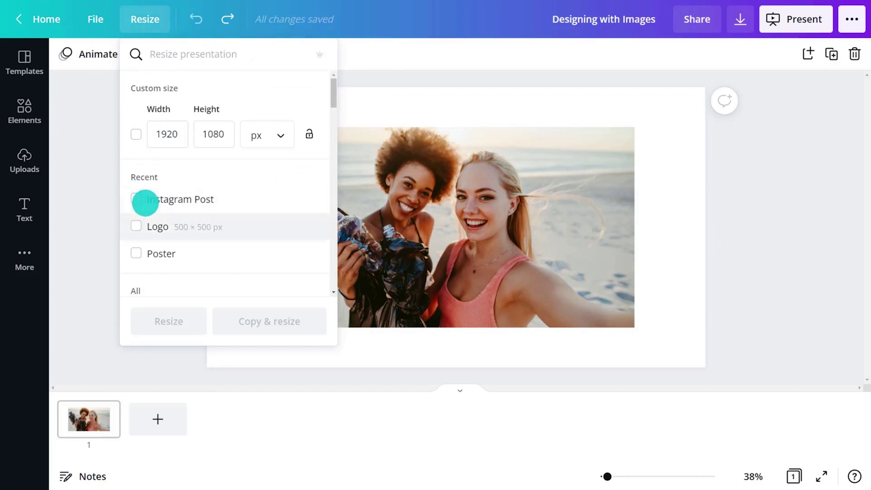
click(143, 200)
click(146, 320)
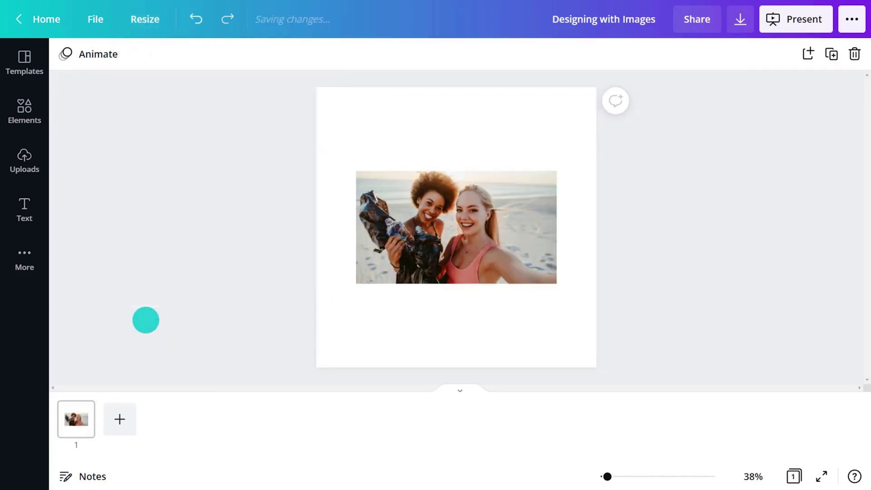
click(420, 236)
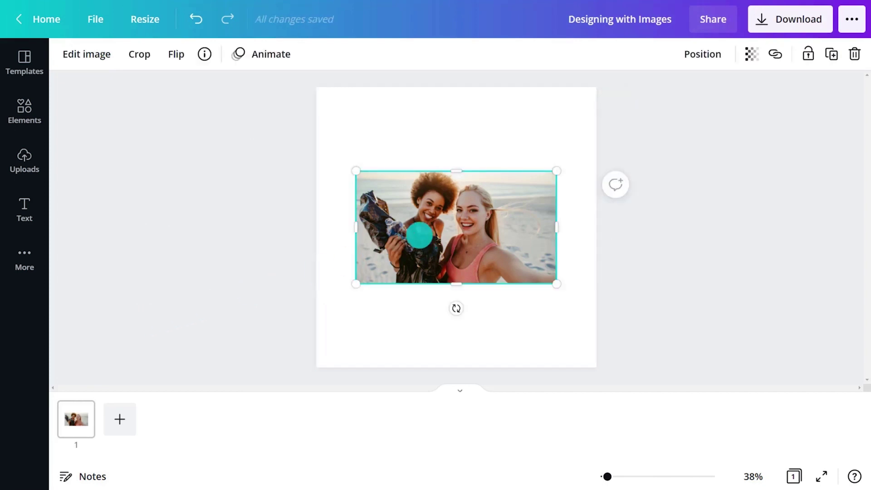
drag(357, 171, 332, 152)
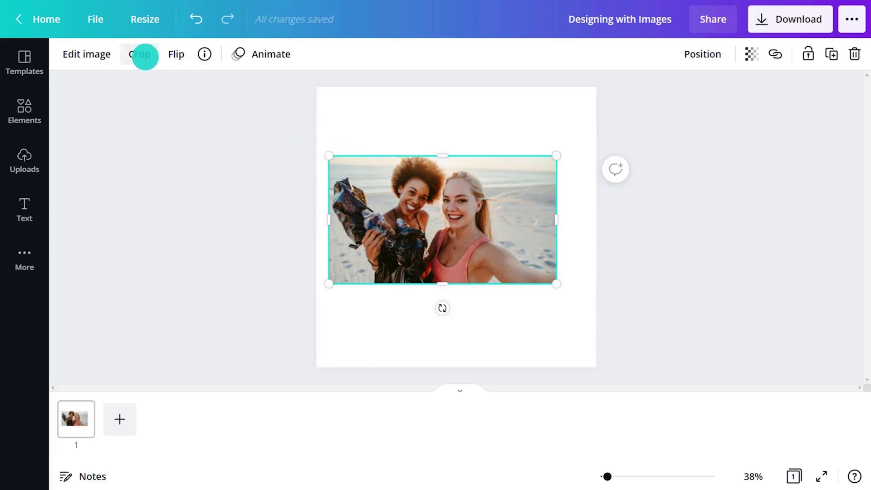
Step: Crop the left and right sides of the beach photo to a square
click(140, 54)
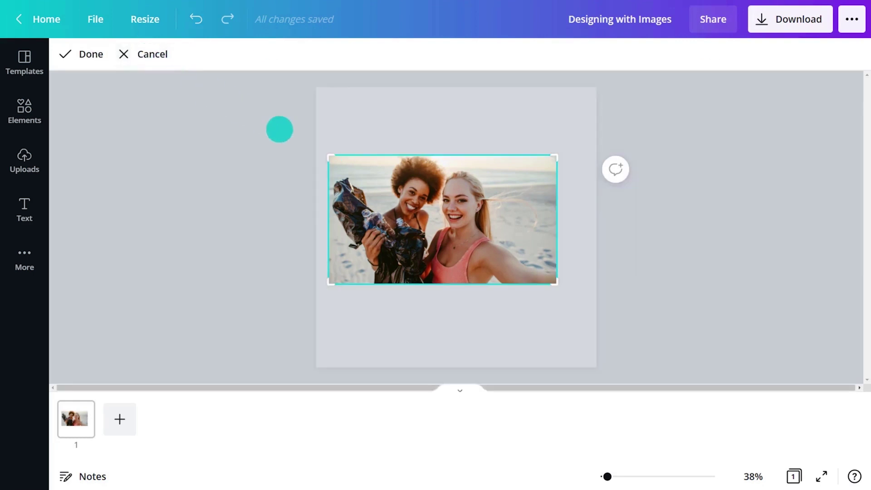
mouse_move(329, 156)
mouse_down()
mouse_move(377, 156)
mouse_move(367, 152)
mouse_up()
drag(552, 155, 489, 151)
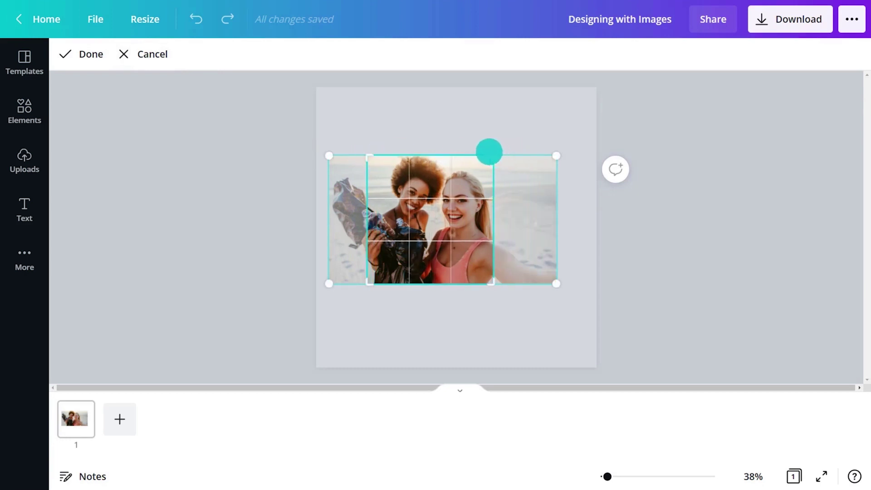
click(94, 54)
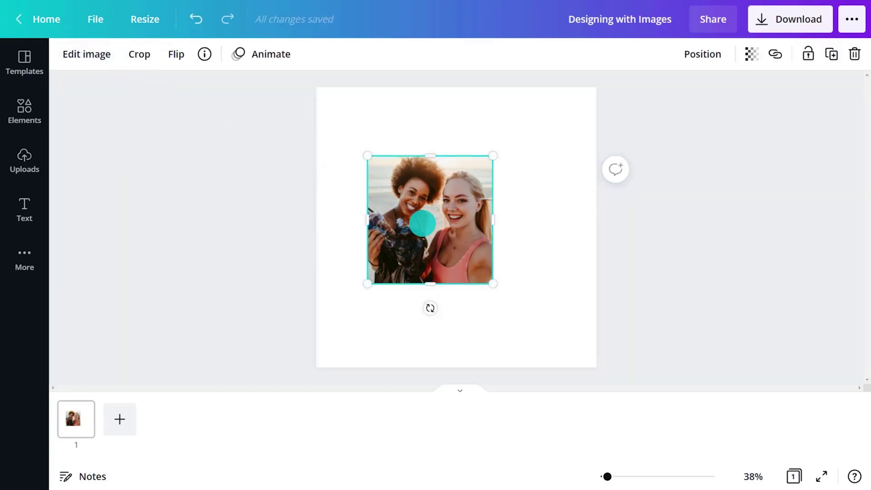
Step: Recrop the photo to refine the framing around the two women
double_click(422, 223)
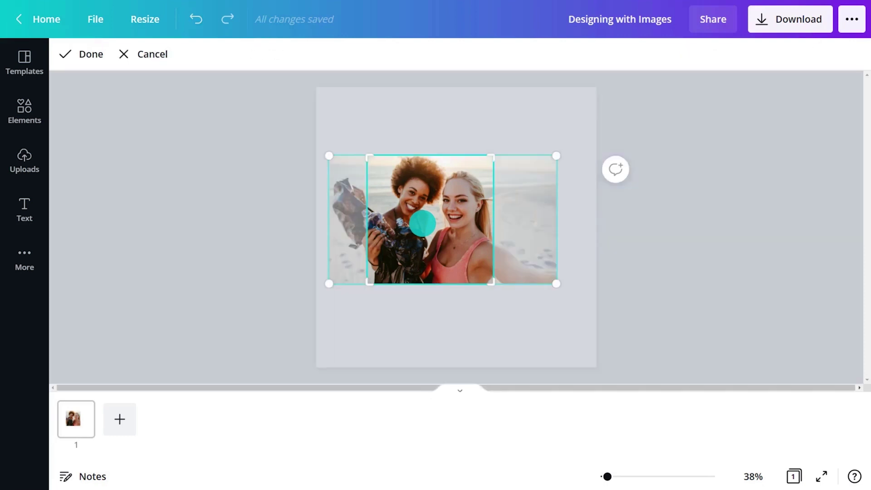
mouse_move(422, 223)
mouse_down()
mouse_move(448, 222)
mouse_move(422, 223)
mouse_up()
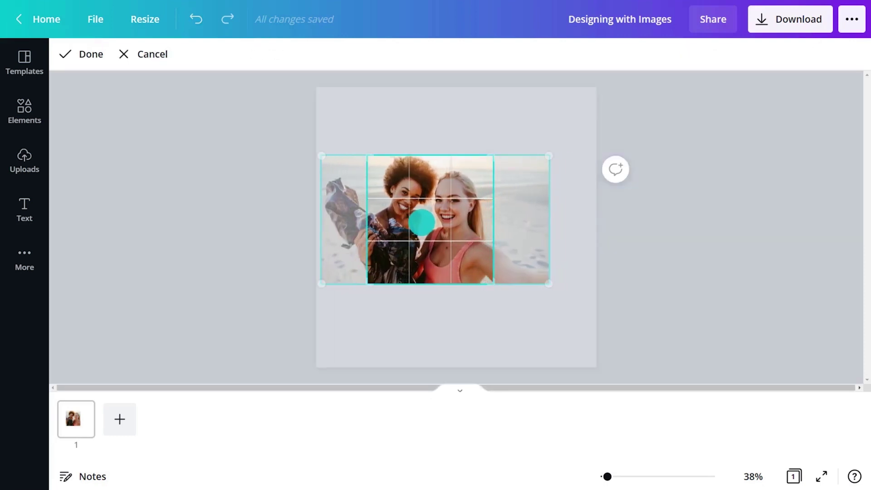
mouse_move(554, 153)
mouse_down()
mouse_move(573, 136)
mouse_move(550, 161)
mouse_up()
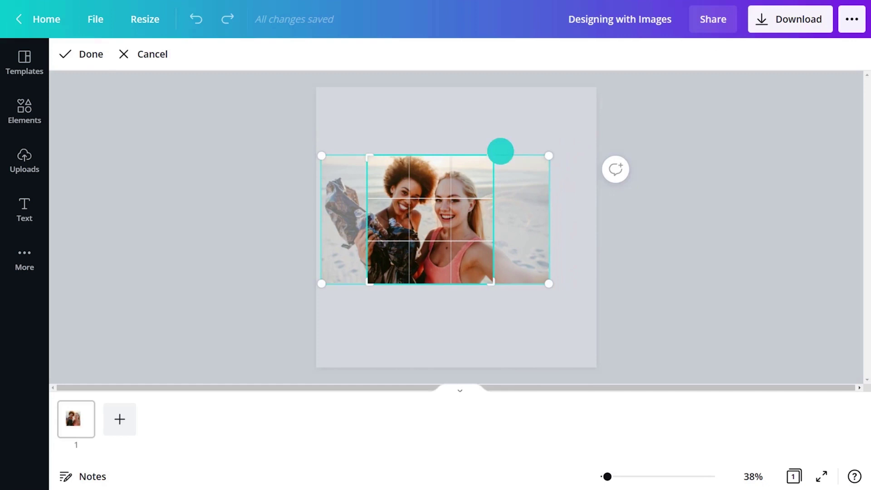
click(88, 57)
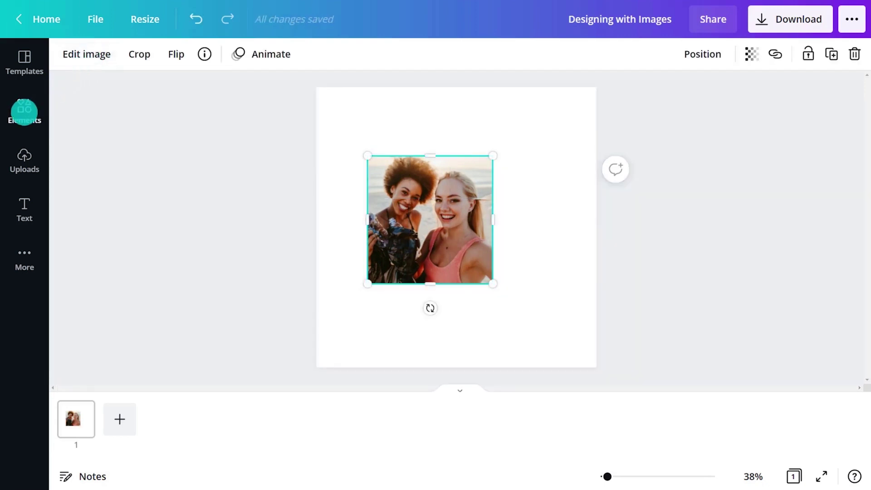
Step: Search elements for 'frame', add the scalloped frame, and drop the beach photo into it
click(24, 111)
click(115, 62)
text(frame)
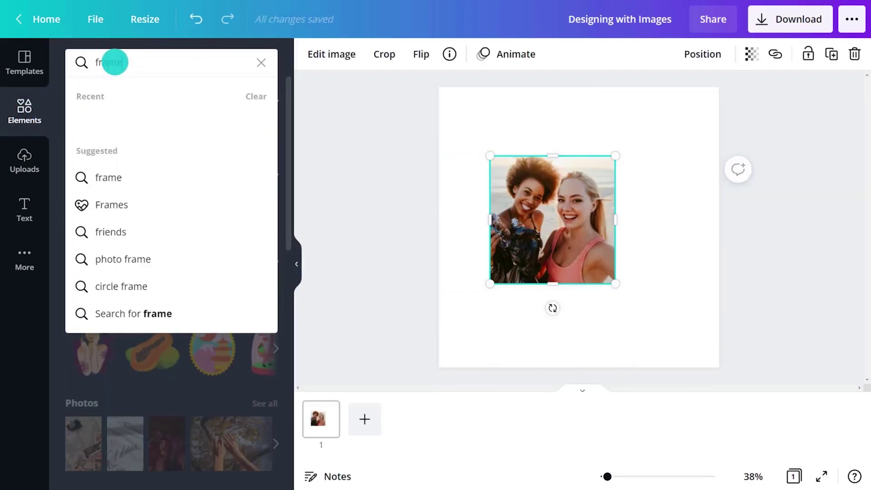
key(Return)
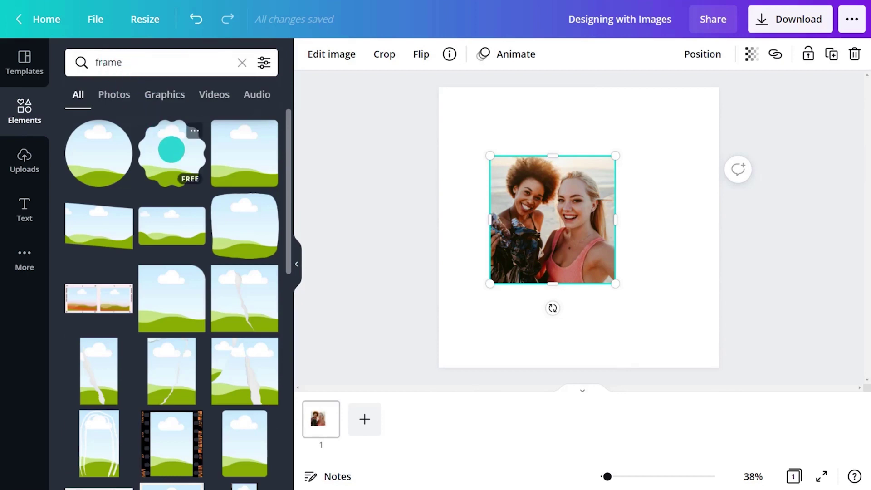
click(172, 150)
click(295, 263)
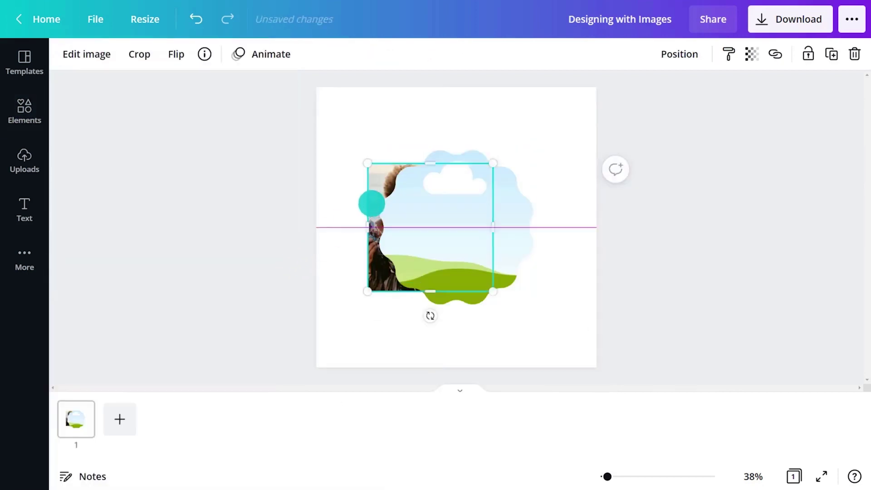
mouse_move(295, 263)
mouse_down()
mouse_move(427, 221)
mouse_move(449, 228)
mouse_up()
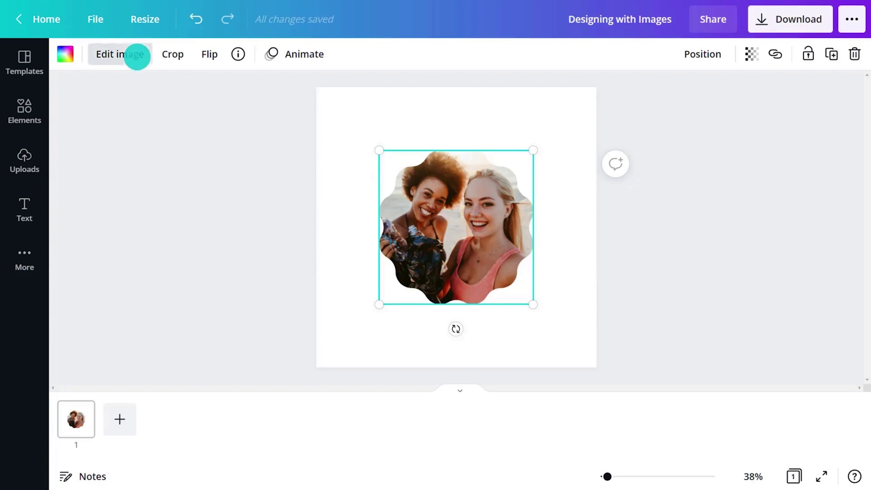
Step: Try brightness, tint and contrast changes in Adjust, then reset all adjustments
click(132, 55)
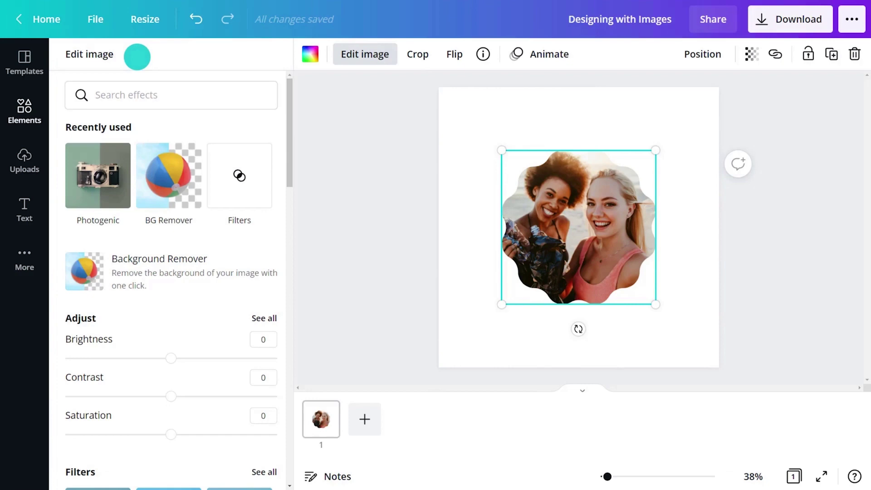
click(262, 317)
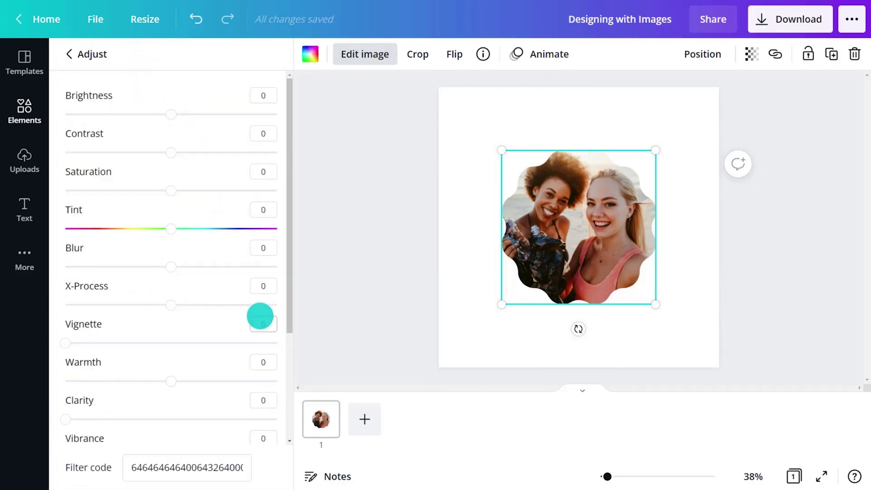
drag(175, 115, 184, 116)
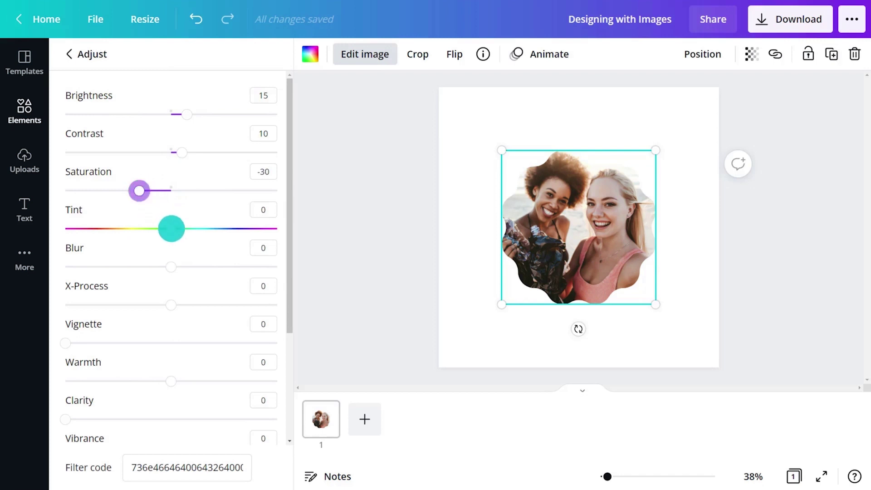
mouse_move(171, 229)
mouse_down()
mouse_move(100, 227)
mouse_move(241, 225)
mouse_move(171, 227)
mouse_up()
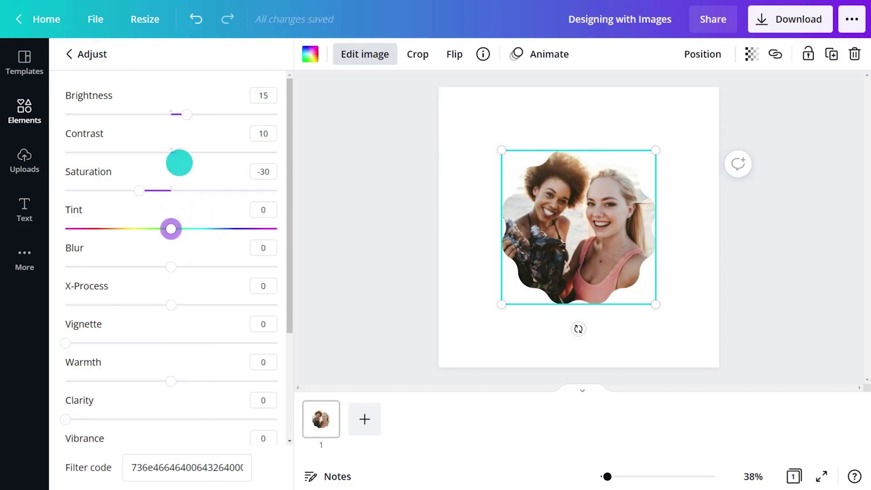
drag(180, 155, 235, 156)
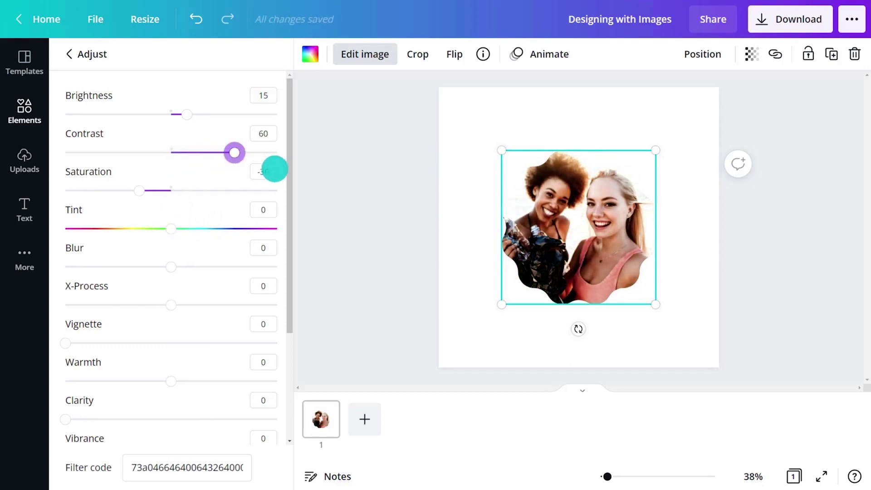
scroll(286, 249, down, 2)
scroll(279, 295, down, 1)
drag(170, 379, 113, 380)
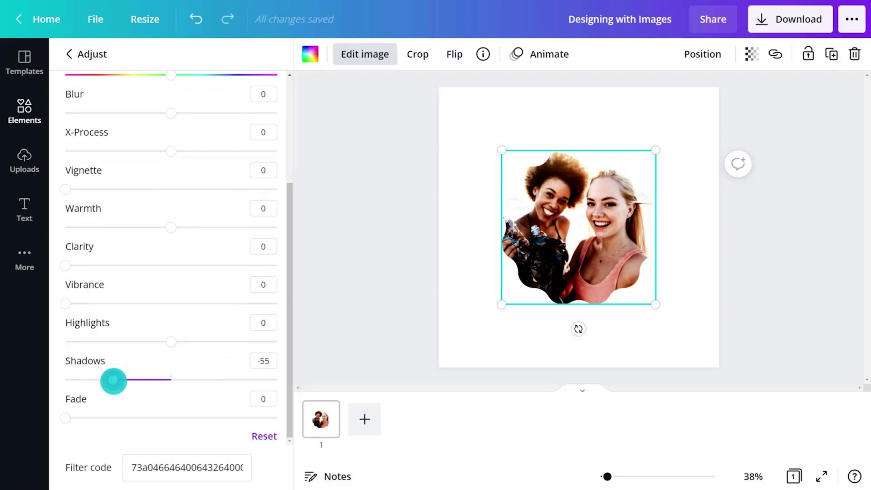
click(259, 434)
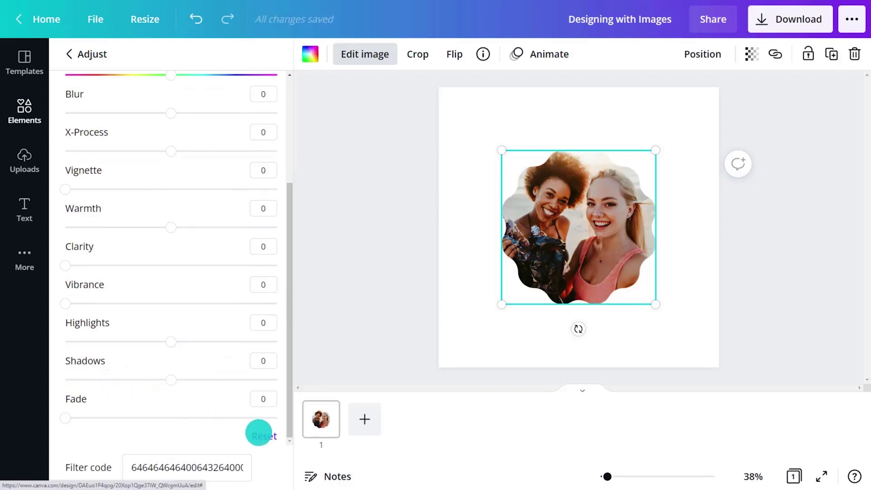
Step: Set Brightness 12, Contrast 8, Saturation -47, Tint -22, Vignette 33, Highlights -21, Shadows -33
scroll(290, 346, up, 1)
scroll(293, 271, up, 2)
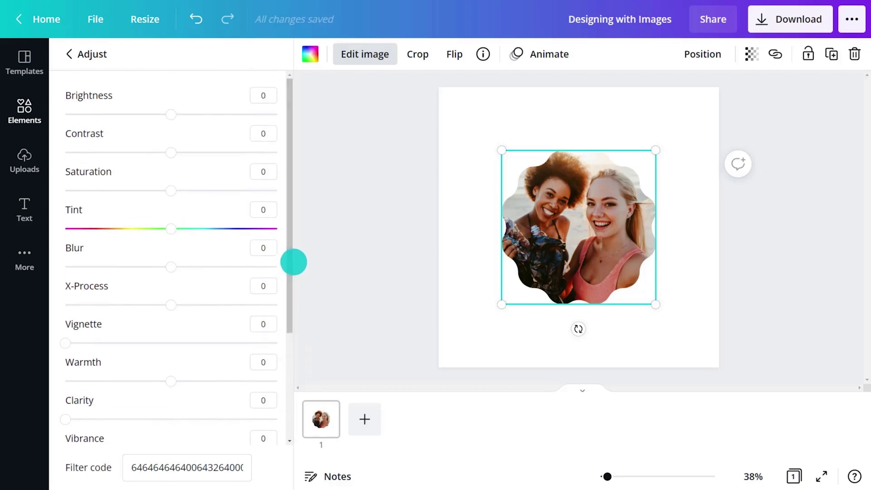
drag(171, 192, 63, 192)
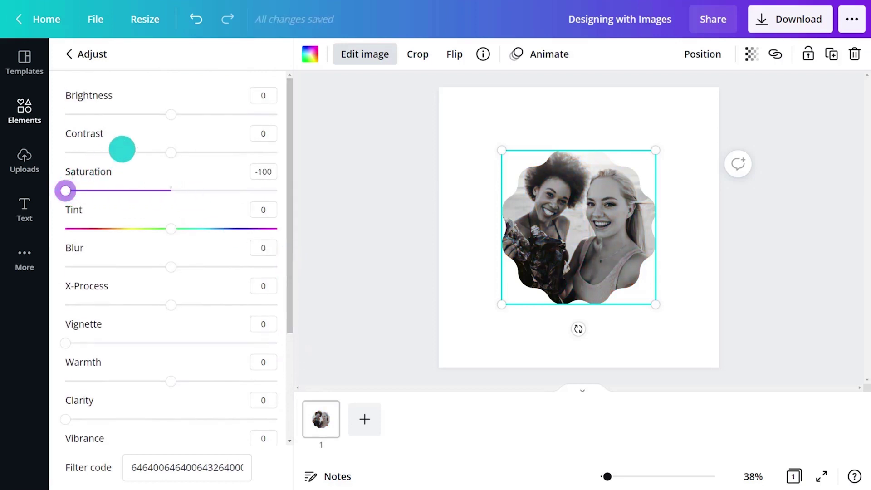
drag(169, 114, 182, 116)
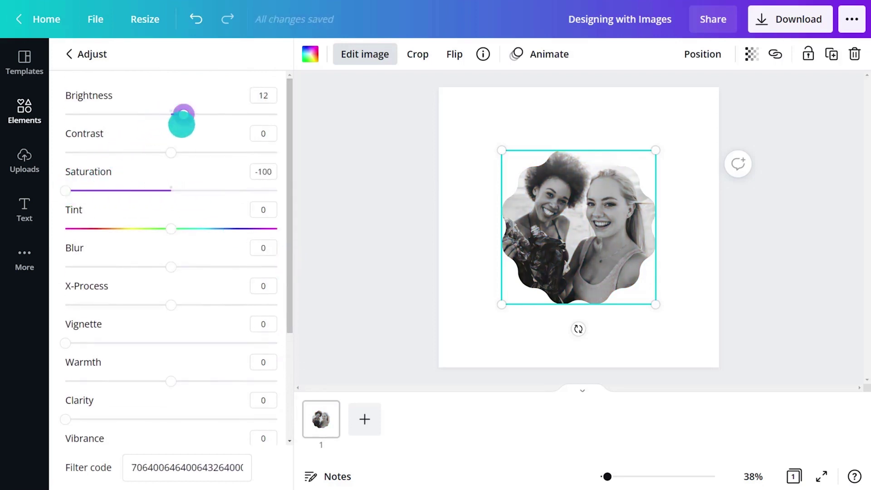
drag(171, 152, 179, 152)
drag(66, 190, 121, 190)
drag(171, 228, 158, 228)
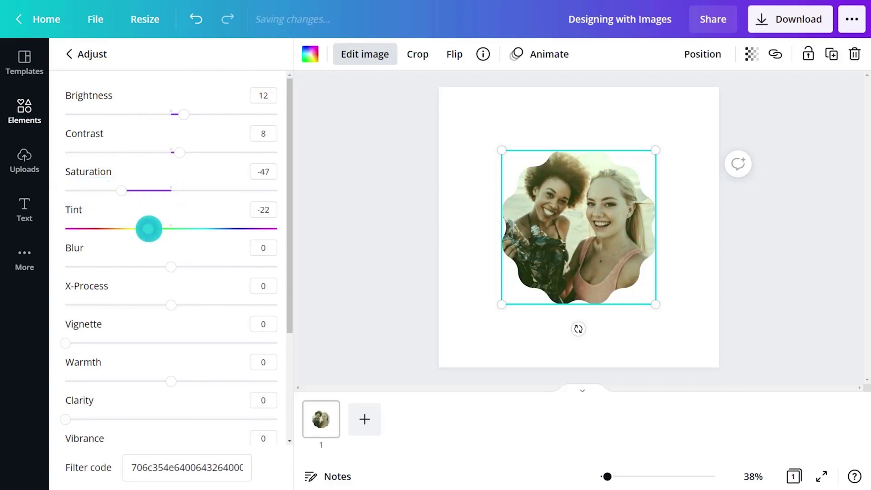
drag(65, 343, 146, 341)
scroll(279, 391, down, 3)
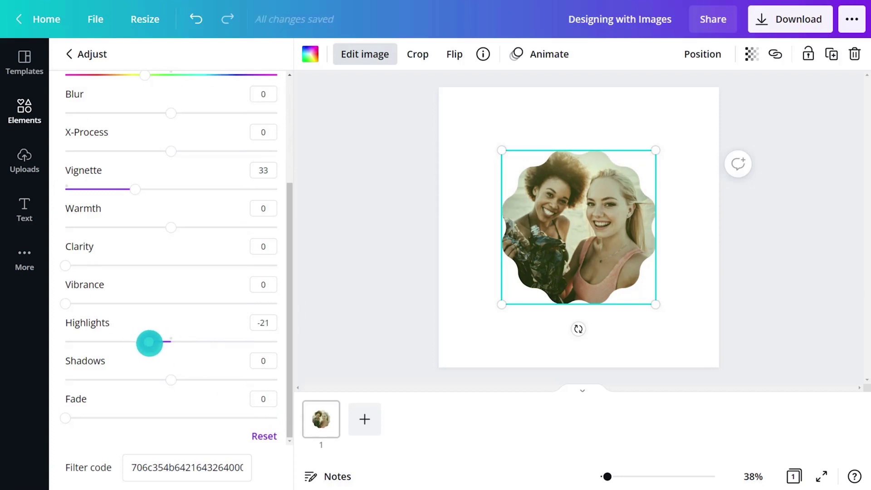
drag(171, 380, 135, 379)
Step: Copy the filter code and paste it into the first collage photo's Adjust settings
click(183, 456)
key(ctrl+c)
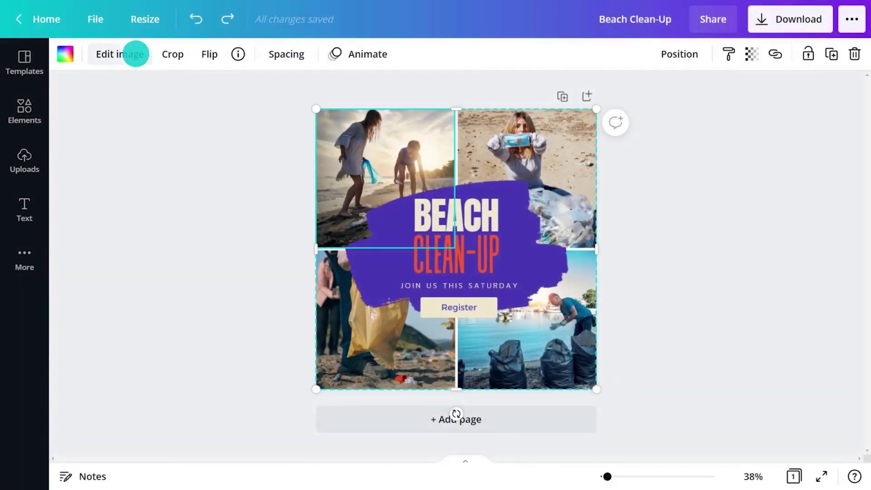
click(132, 55)
click(261, 316)
click(191, 467)
key(ctrl+v)
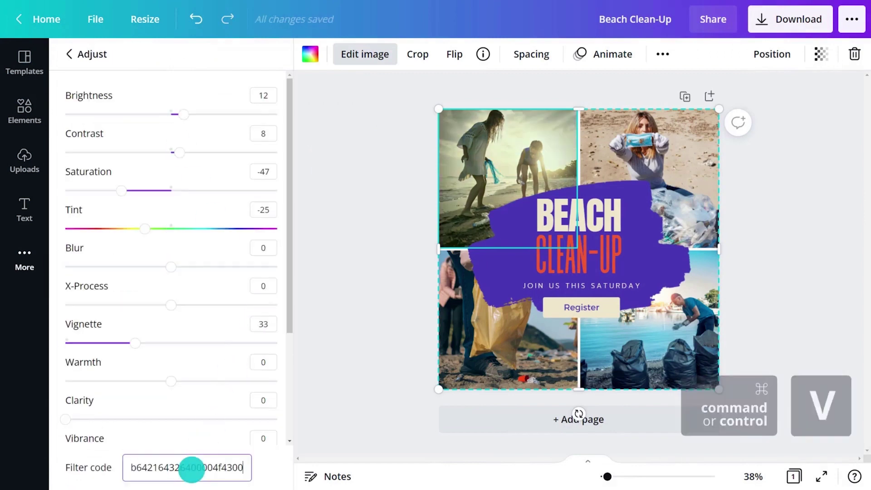
Step: Apply the filter code to the bottom-left collage photo, then view the finished collage
click(477, 341)
click(262, 317)
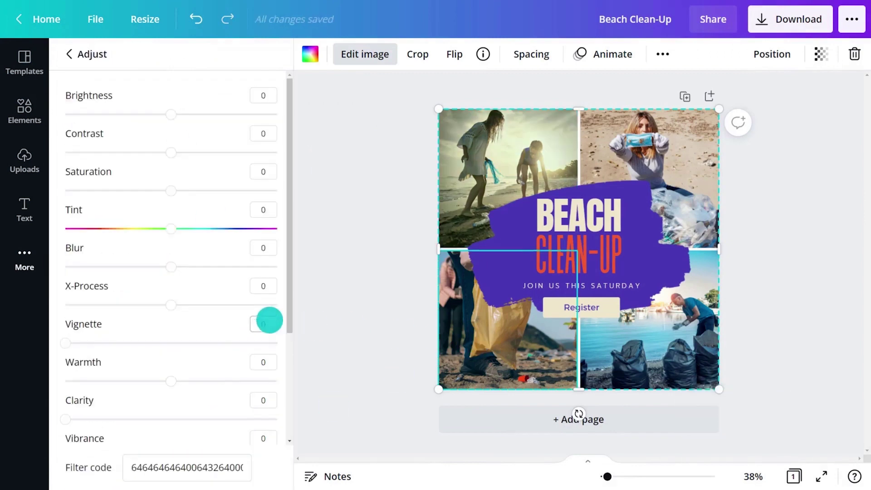
click(190, 468)
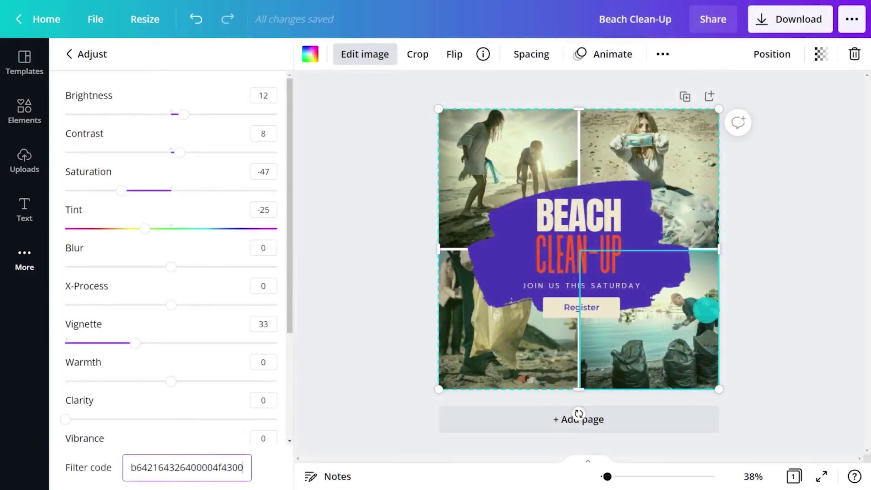
click(787, 285)
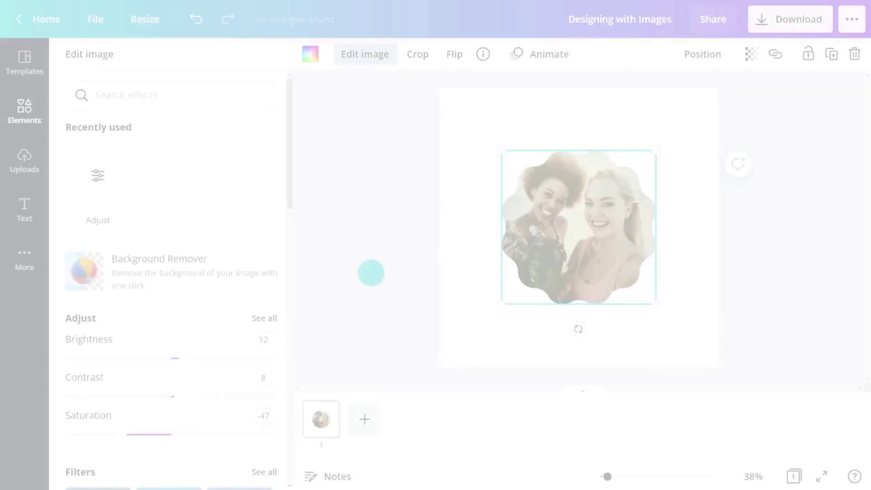
Step: Try the Epic, Afterglow and Cali filters on the framed photo
drag(290, 203, 297, 275)
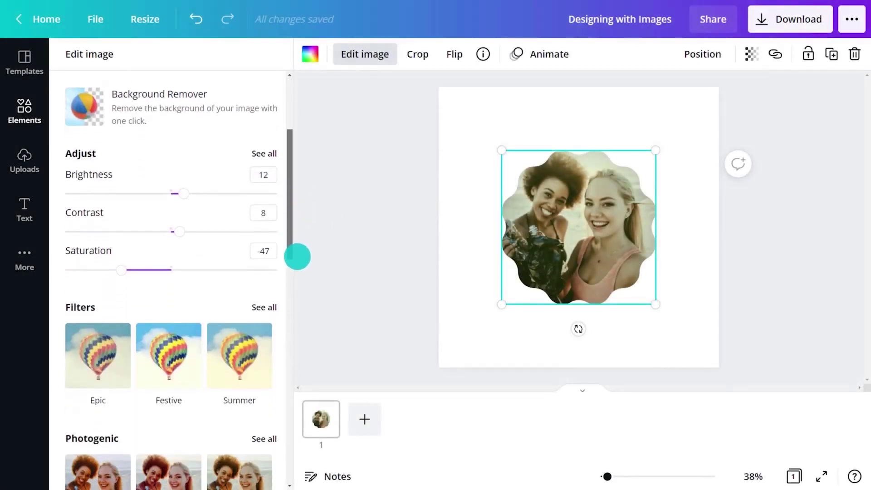
click(270, 242)
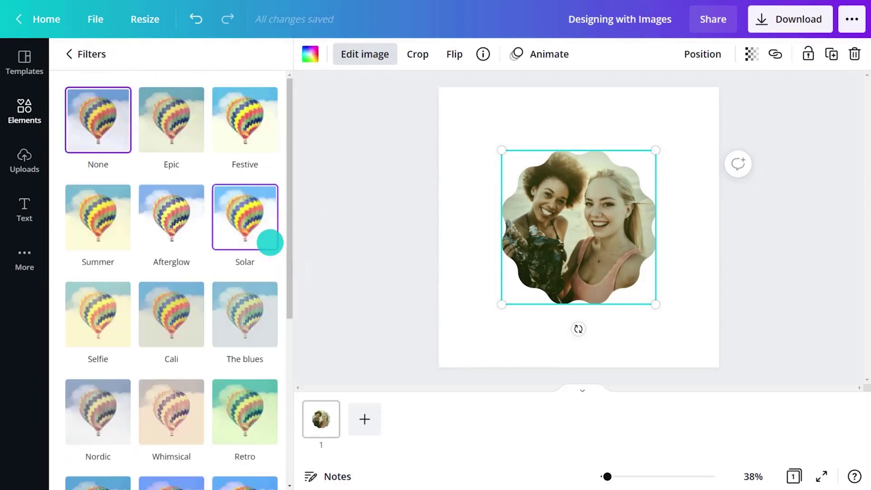
click(187, 132)
click(186, 204)
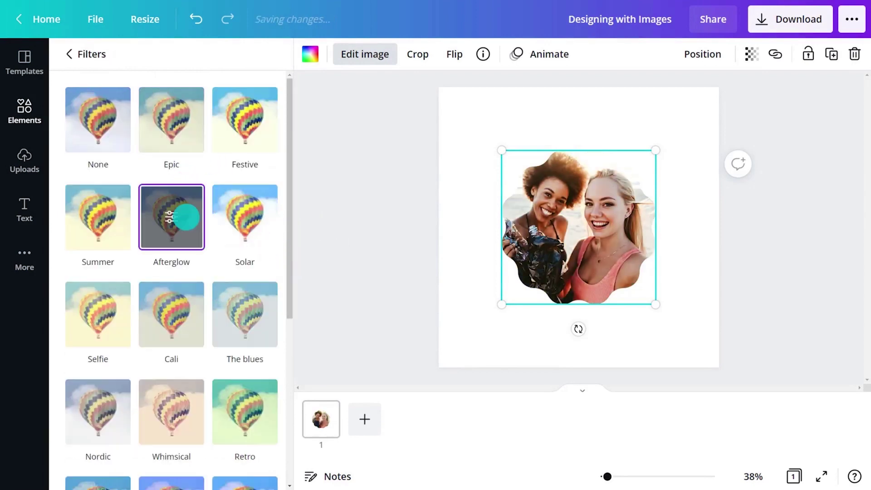
click(170, 297)
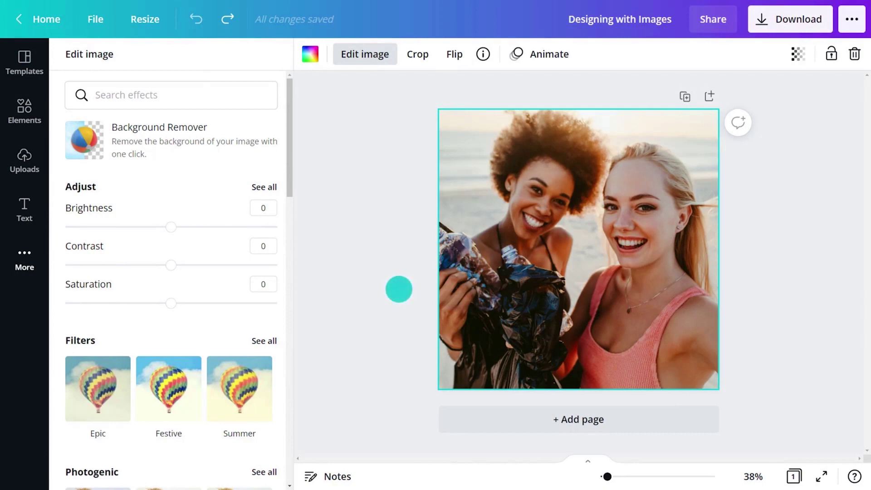
Step: Remove the background, touch up with a size-36 Erase brush, and apply
click(187, 143)
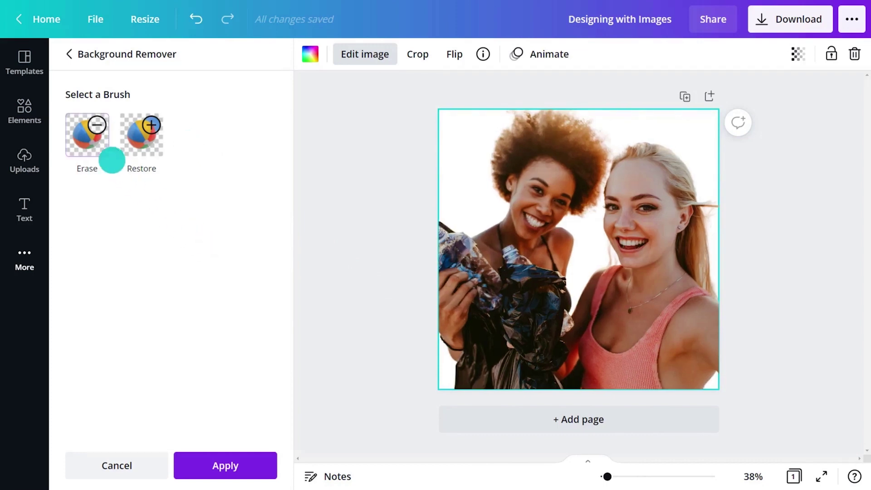
click(96, 145)
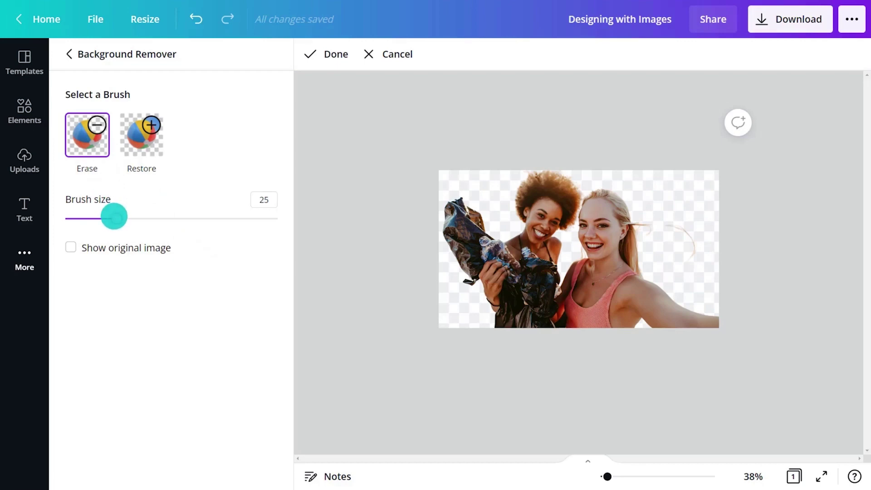
drag(117, 218, 144, 220)
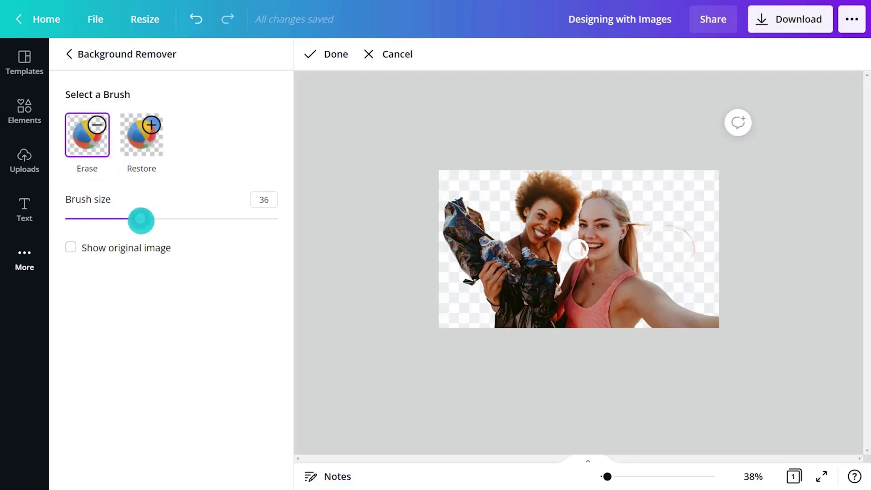
click(138, 247)
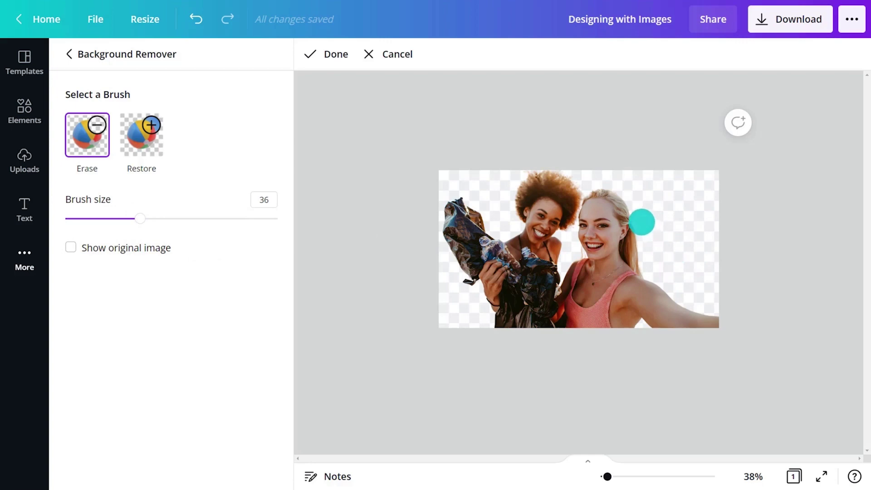
click(328, 55)
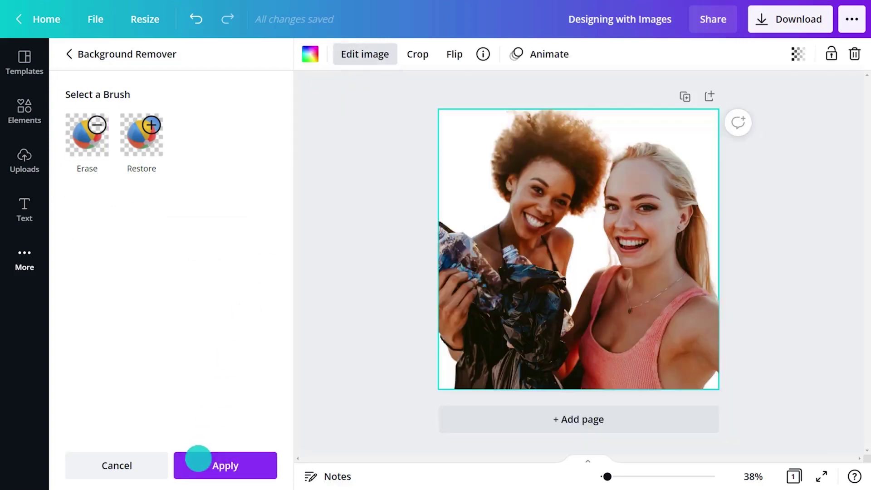
click(196, 458)
Step: Try the Rainbow ColorMix effect on the cut-out photo
click(781, 300)
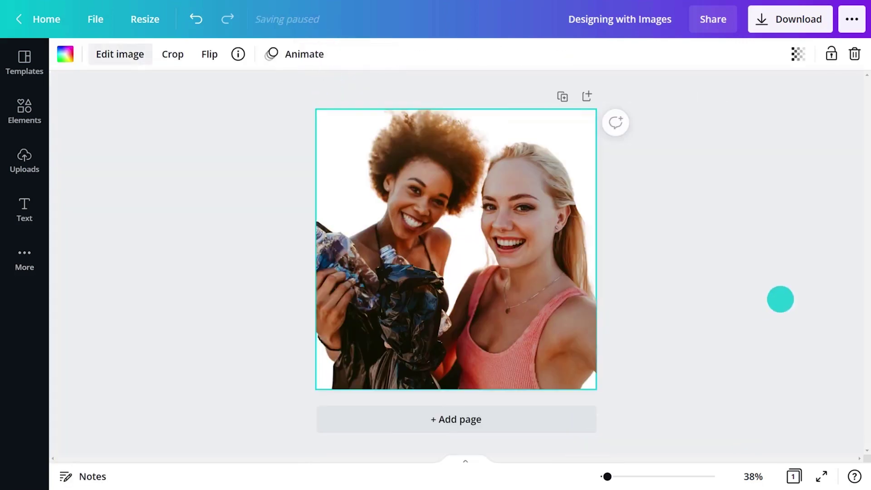
click(456, 250)
click(120, 54)
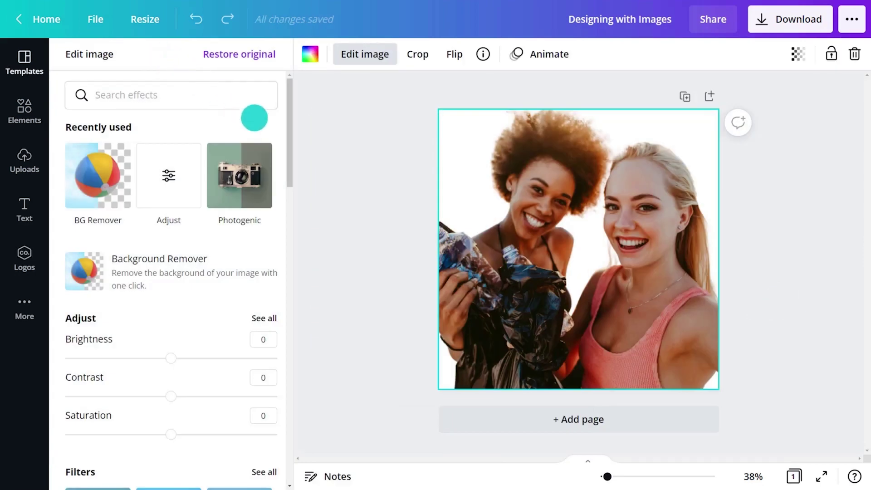
drag(292, 176, 292, 313)
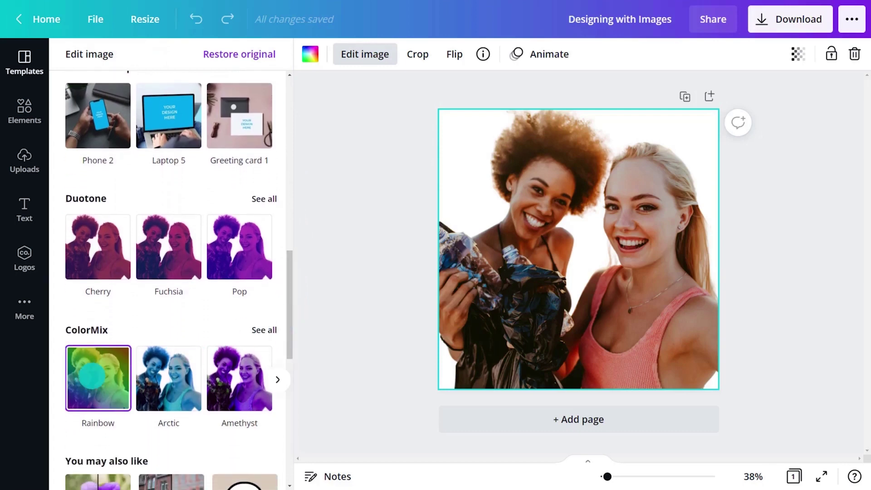
click(92, 376)
Step: Apply the pink Blush duotone to the photo
click(264, 199)
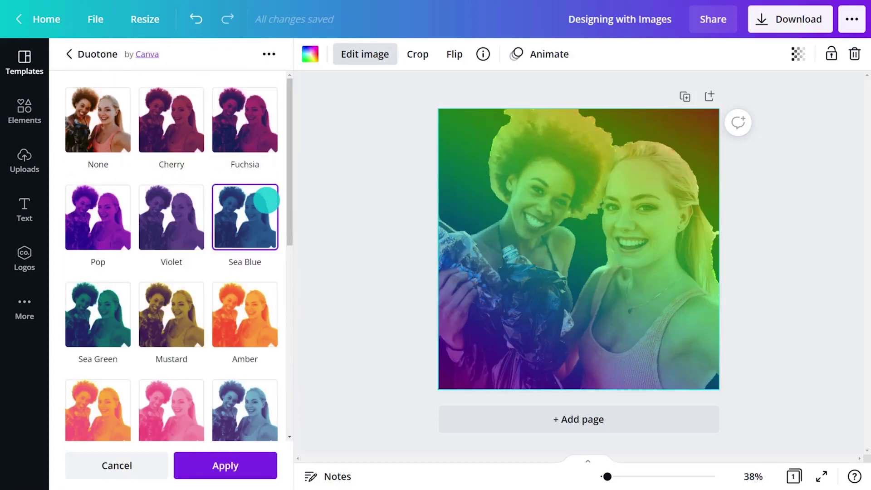
drag(288, 198, 289, 265)
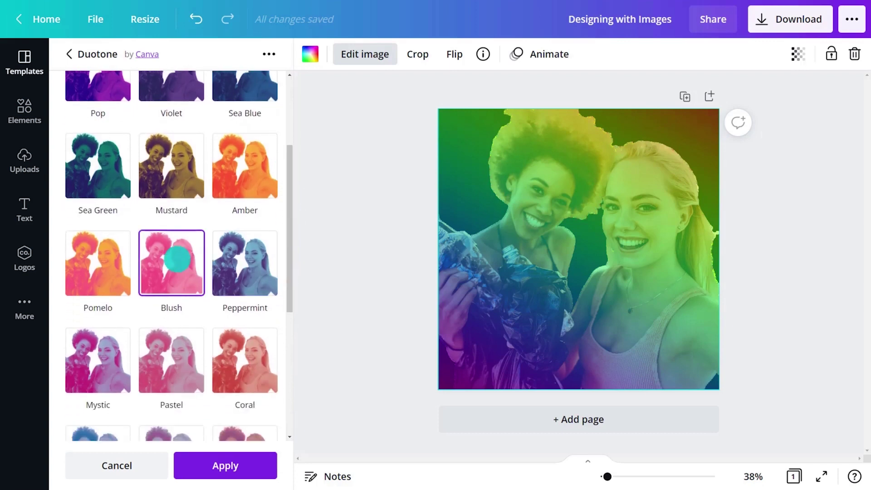
click(171, 259)
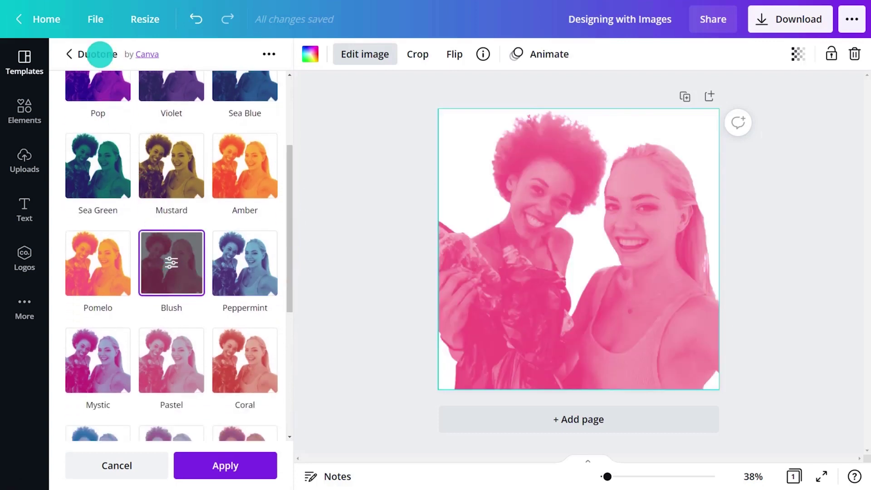
click(99, 54)
Step: Switch the photo to the warm Latte Photogenic effect
scroll(287, 300, up, 2)
scroll(288, 294, up, 3)
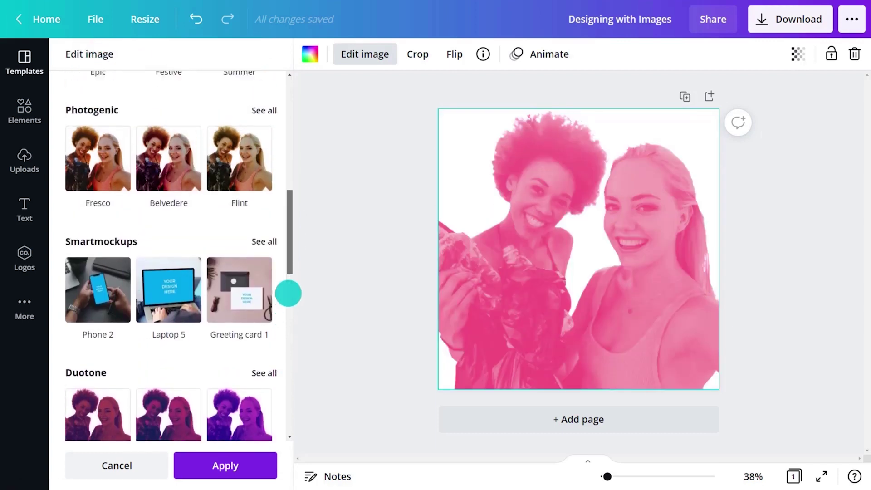
scroll(287, 282, up, 2)
click(268, 177)
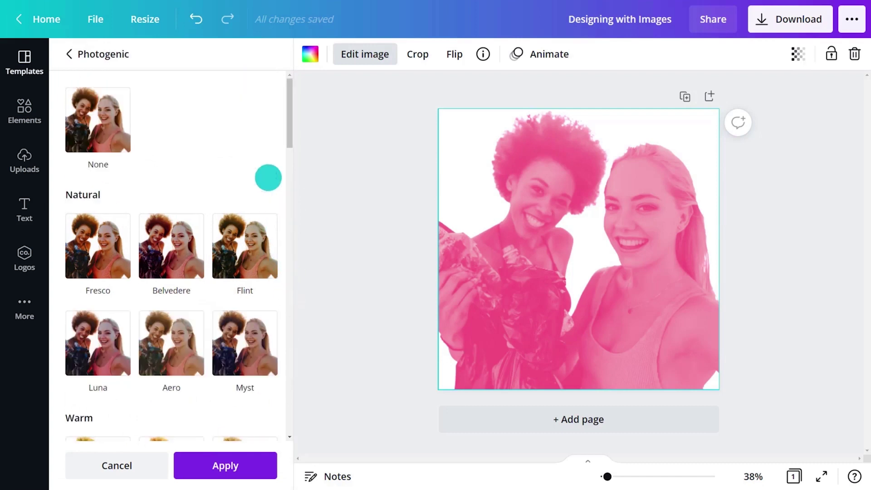
drag(289, 142, 291, 196)
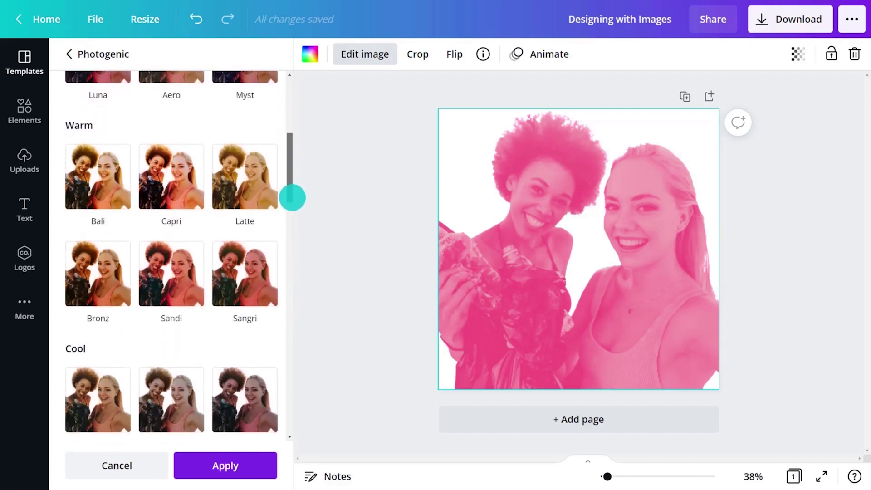
click(249, 184)
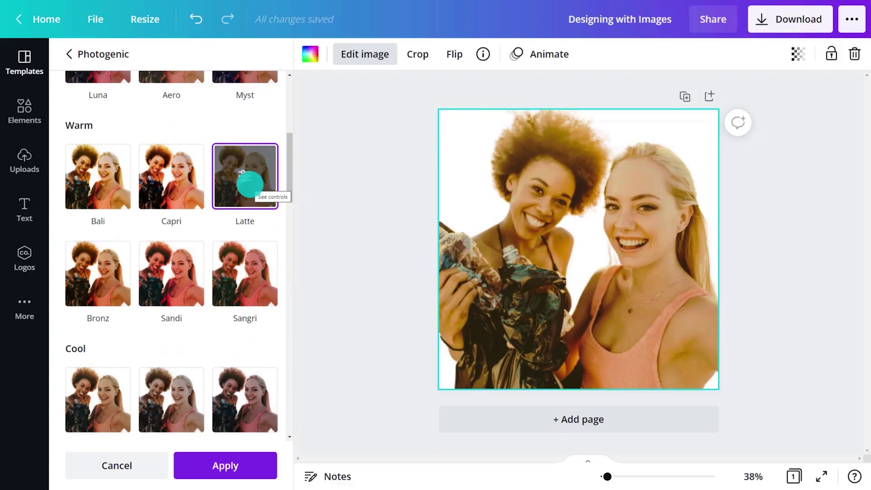